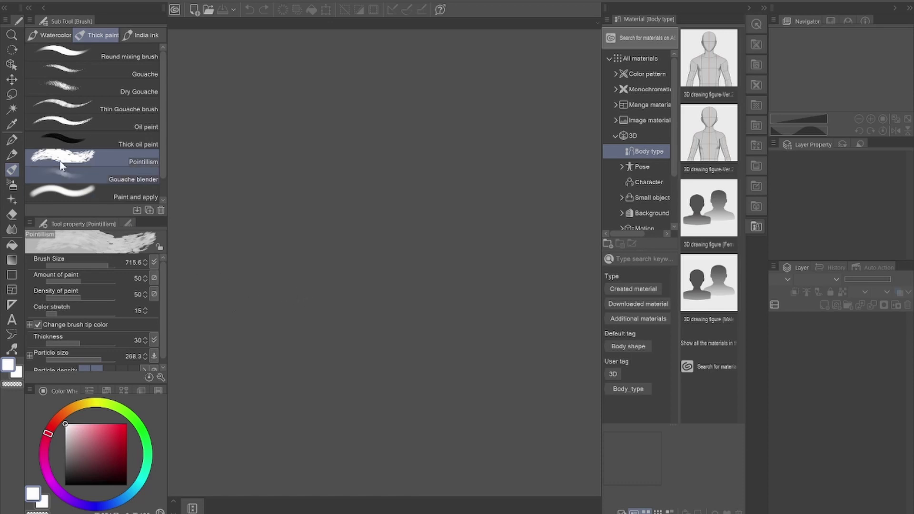
Step: Create a new 1200 × 1667 px color illustration with a resolution of 300 and white paper
{"action": "left_click", "coordinate": [16, 2]}
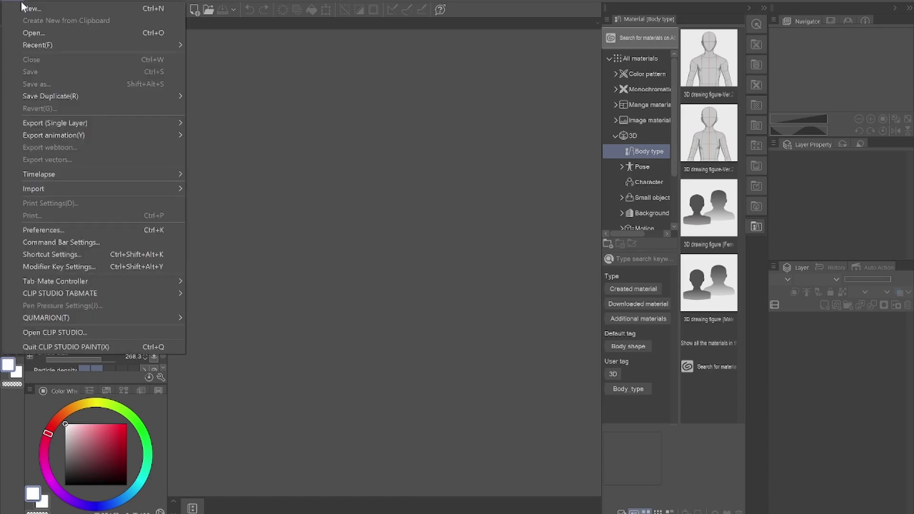
{"action": "left_click", "coordinate": [21, 4]}
{"action": "left_click", "coordinate": [19, 2]}
{"action": "left_click", "coordinate": [30, 8]}
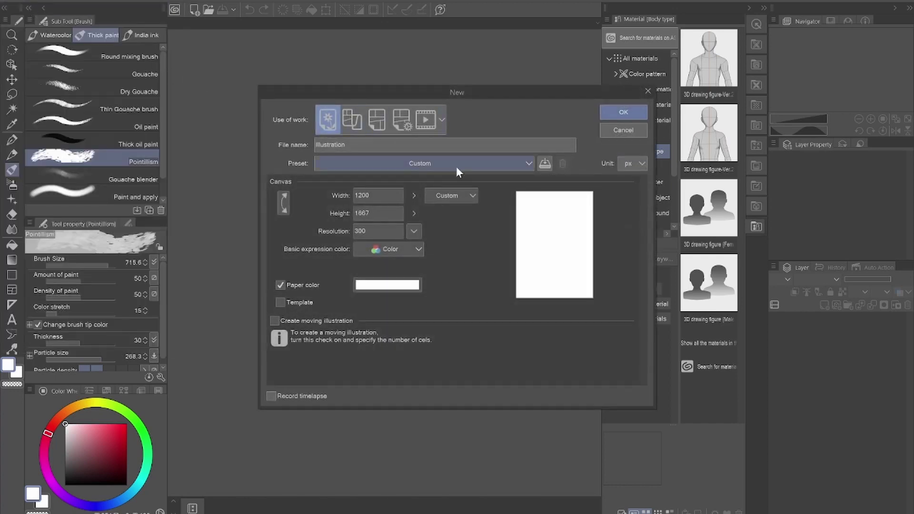
{"action": "left_click", "coordinate": [622, 116]}
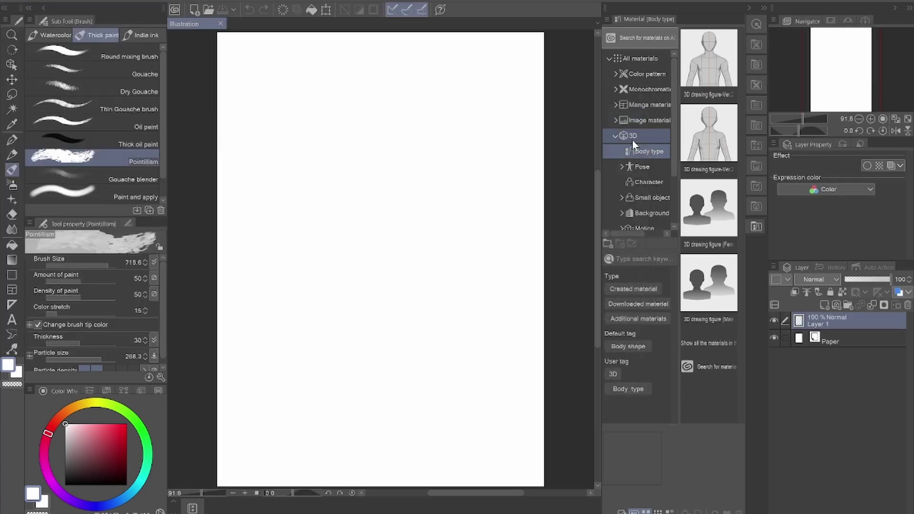
Step: Hide the Paper layer and paint a large white Pointillism brush blob across the middle of Layer 1
{"action": "left_click", "coordinate": [775, 338]}
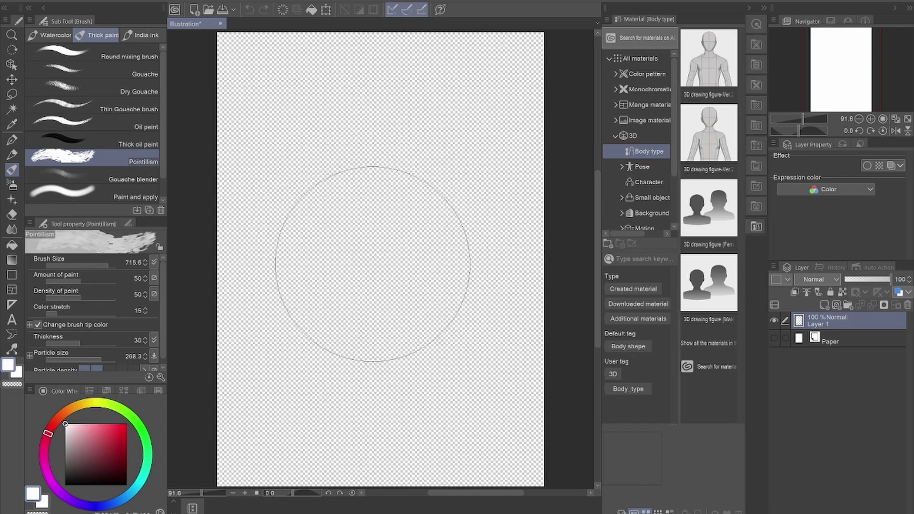
{"action": "mouse_move", "coordinate": [371, 256]}
{"action": "left_mouse_down"}
{"action": "mouse_move", "coordinate": [370, 238]}
{"action": "mouse_move", "coordinate": [373, 261]}
{"action": "mouse_move", "coordinate": [349, 224]}
{"action": "mouse_move", "coordinate": [357, 235]}
{"action": "mouse_move", "coordinate": [339, 228]}
{"action": "mouse_move", "coordinate": [351, 210]}
{"action": "mouse_move", "coordinate": [392, 241]}
{"action": "mouse_move", "coordinate": [351, 316]}
{"action": "mouse_move", "coordinate": [398, 263]}
{"action": "mouse_move", "coordinate": [422, 204]}
{"action": "mouse_move", "coordinate": [343, 358]}
{"action": "mouse_move", "coordinate": [408, 215]}
{"action": "mouse_move", "coordinate": [355, 212]}
{"action": "mouse_move", "coordinate": [406, 243]}
{"action": "mouse_move", "coordinate": [454, 290]}
{"action": "mouse_move", "coordinate": [330, 228]}
{"action": "mouse_move", "coordinate": [339, 232]}
{"action": "left_mouse_up"}
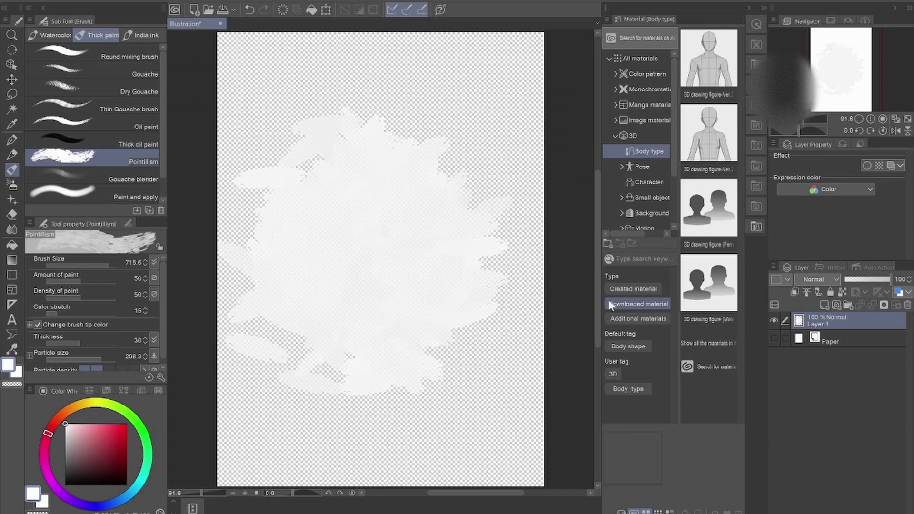
Step: Save the painted brush shape as a PNG file named tut in the brushes folder
{"action": "left_click", "coordinate": [122, 185]}
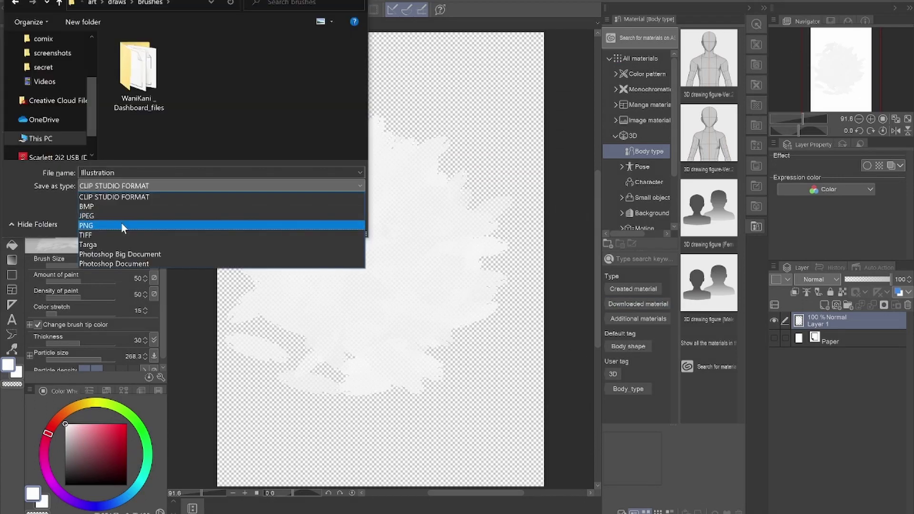
{"action": "left_click", "coordinate": [123, 226]}
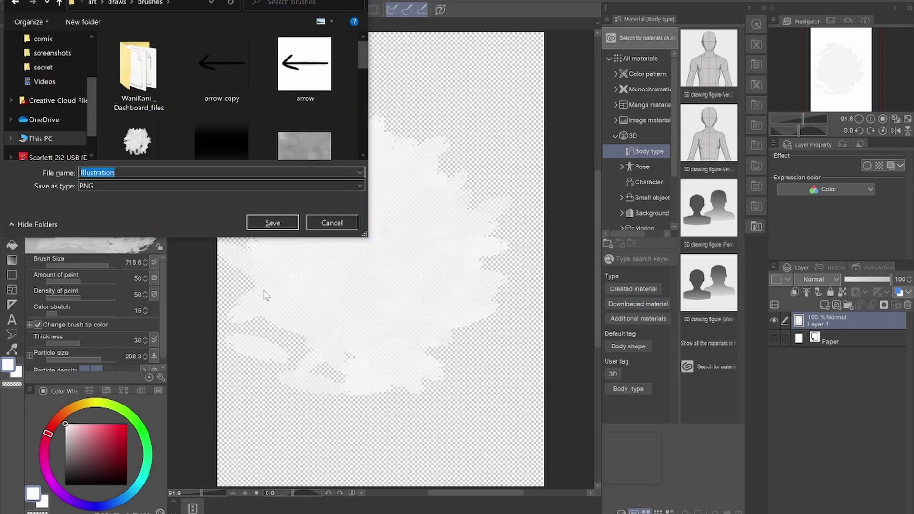
{"action": "key", "text": "Return"}
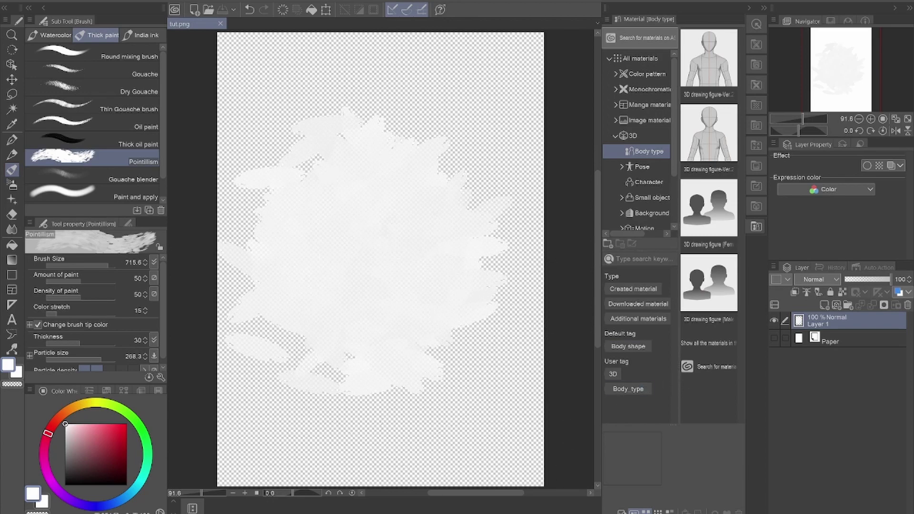
Step: Switch to Blender and add a Subdivision Surface modifier to the cube with 2 viewport levels
{"action": "left_click", "coordinate": [370, 512]}
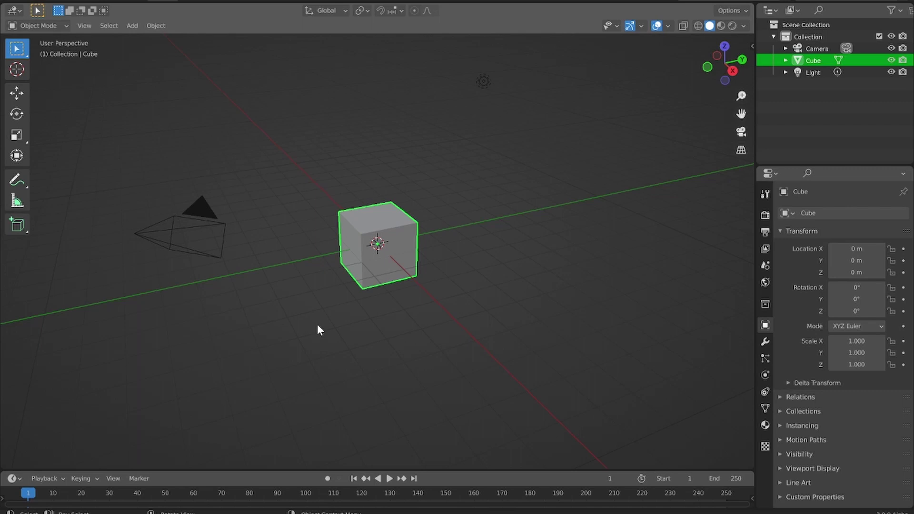
{"action": "left_click", "coordinate": [766, 194]}
{"action": "left_click", "coordinate": [816, 210]}
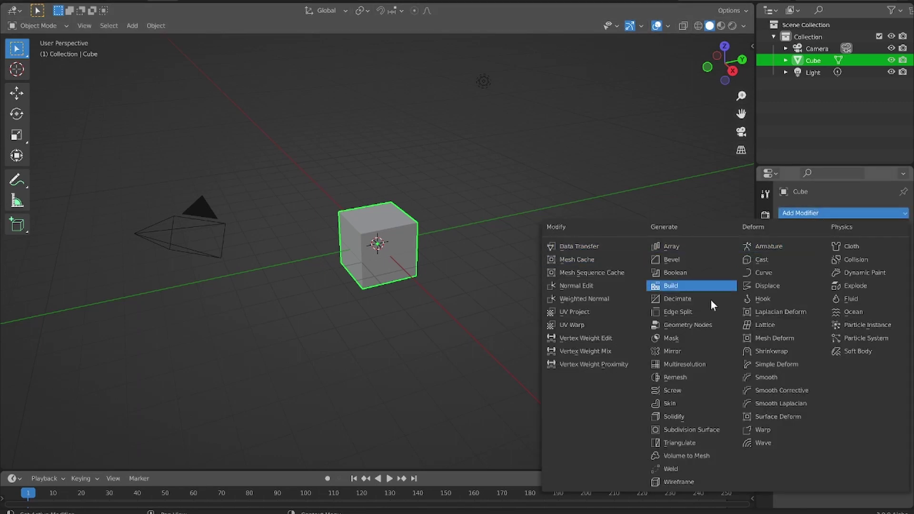
{"action": "left_click", "coordinate": [684, 430]}
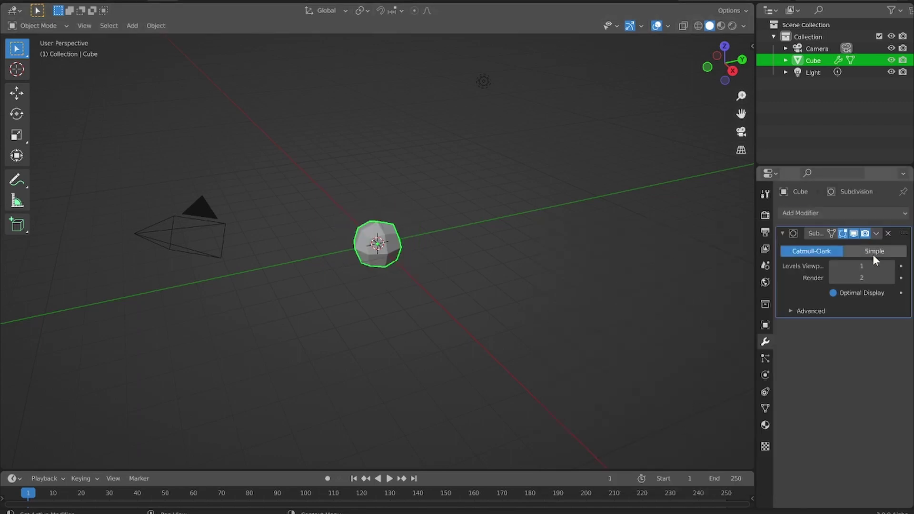
{"action": "left_click", "coordinate": [861, 265]}
{"action": "type", "text": "2"}
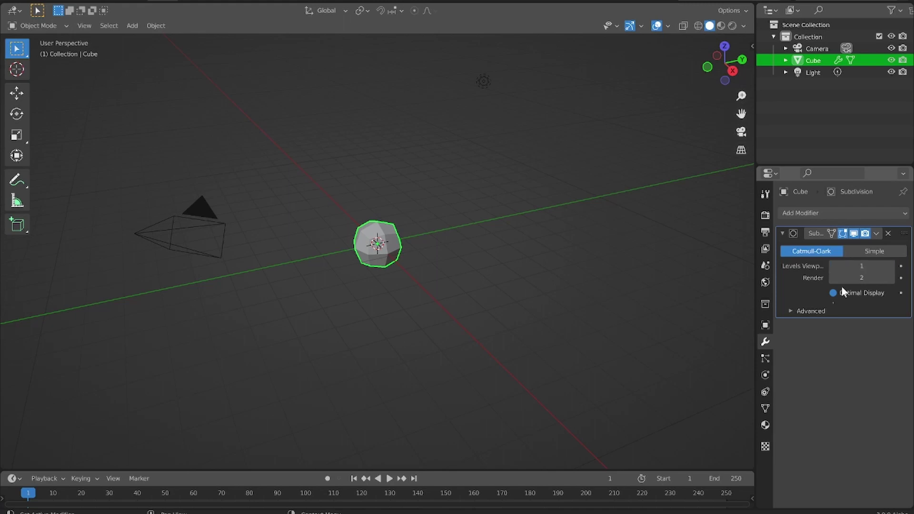
{"action": "key", "text": "Return"}
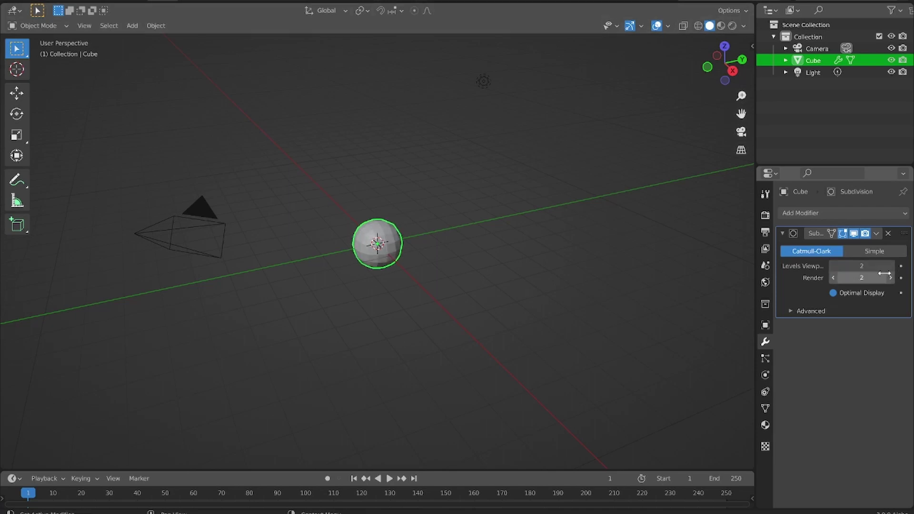
Step: Add a sphere-shaped Cast modifier with factor 1.00 and apply both the subdivision and Cast modifiers to the cube
{"action": "left_click", "coordinate": [843, 213]}
{"action": "left_click", "coordinate": [764, 260]}
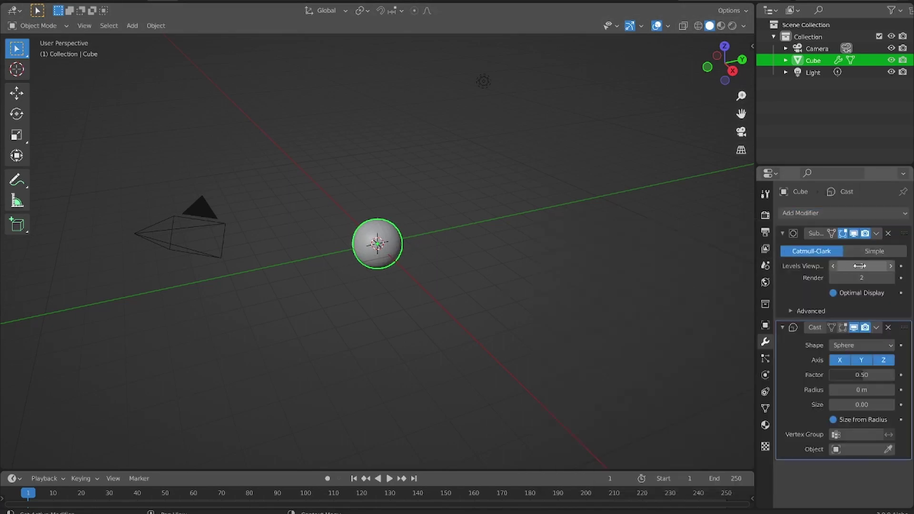
{"action": "left_click", "coordinate": [877, 233]}
{"action": "left_click", "coordinate": [866, 248]}
{"action": "left_click", "coordinate": [876, 233]}
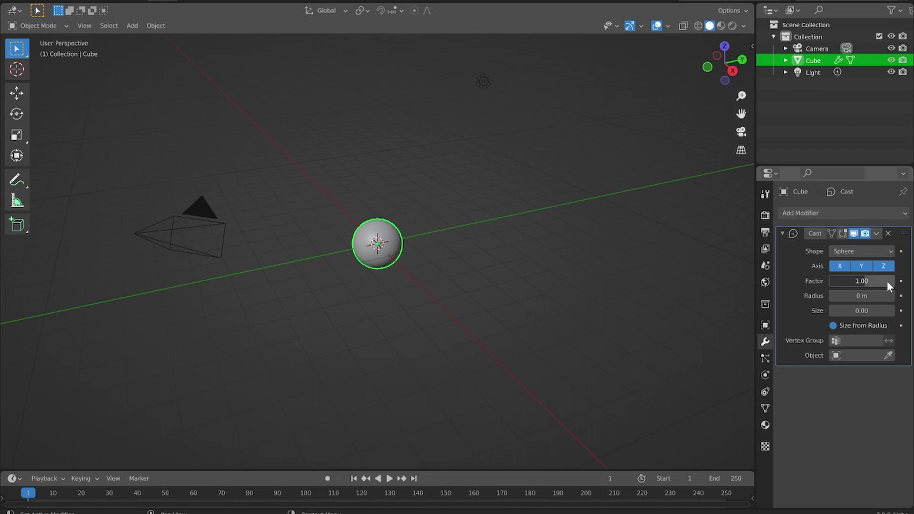
{"action": "left_click", "coordinate": [876, 233]}
{"action": "left_click", "coordinate": [864, 246]}
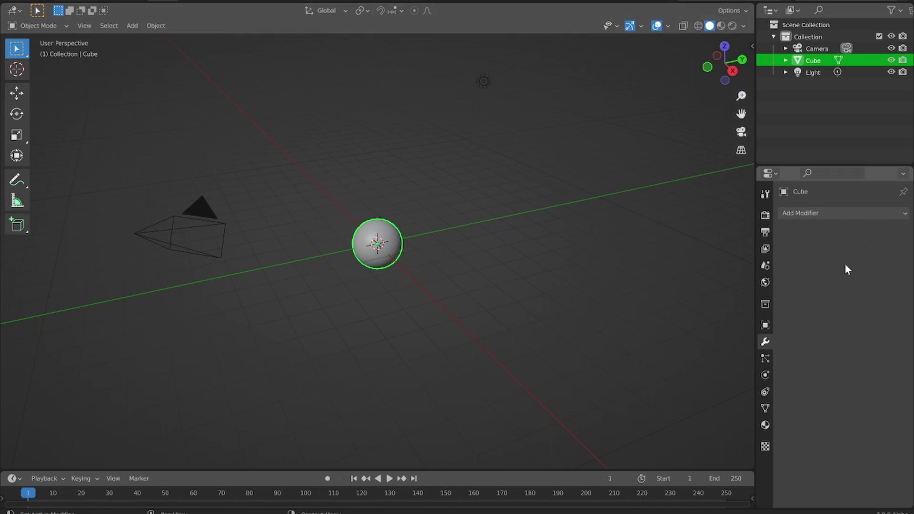
Step: Unwrap the whole sphere mesh in Edit Mode using Smart UV Project with a 66° angle limit and zero island margin
{"action": "scroll", "coordinate": [378, 243], "scroll_direction": "up", "scroll_amount": 5}
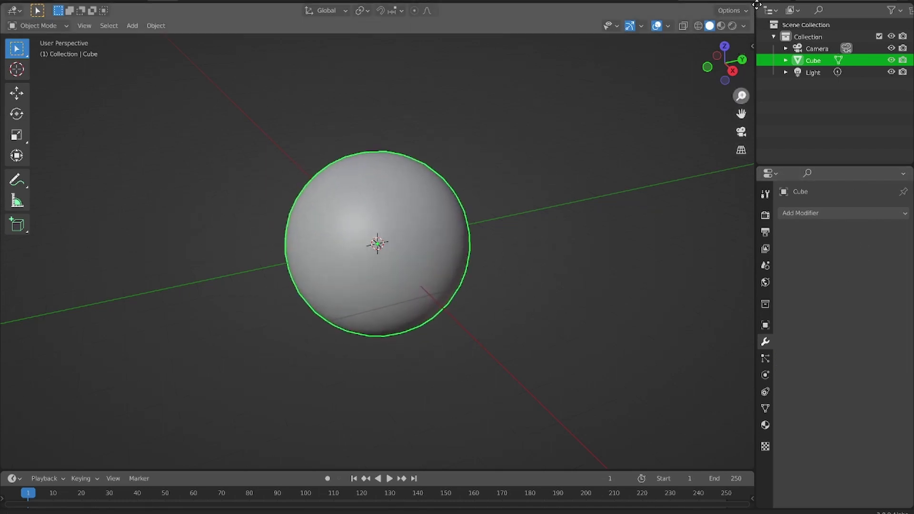
{"action": "scroll", "coordinate": [377, 244], "scroll_direction": "down", "scroll_amount": 1}
{"action": "left_click_drag", "start_coordinate": [725, 63], "coordinate": [311, 140]}
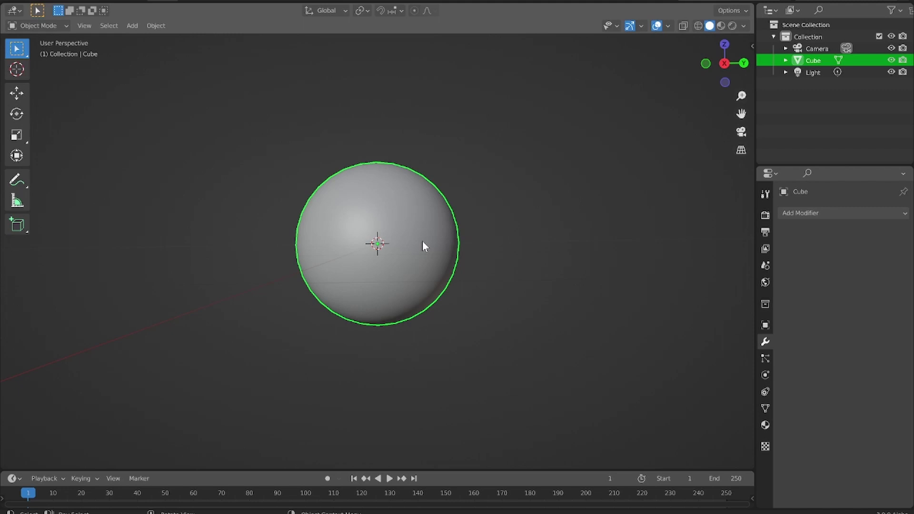
{"action": "key", "text": "Tab"}
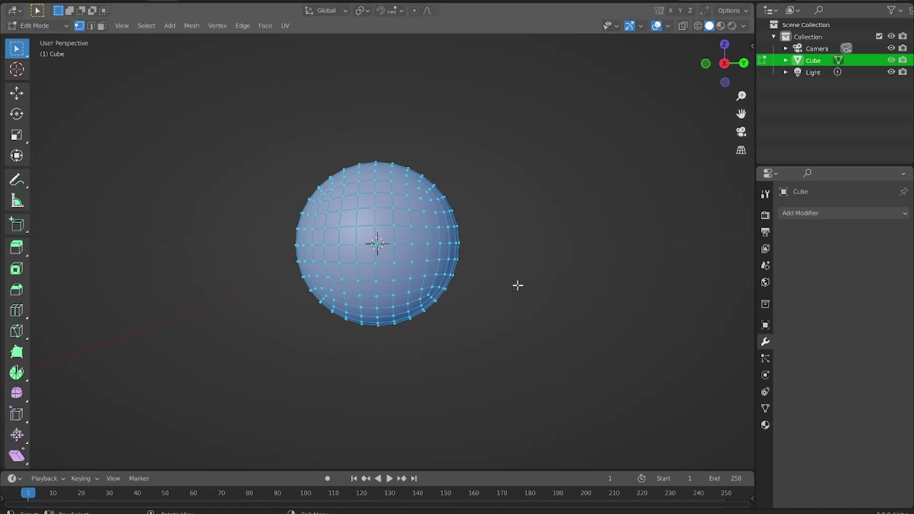
{"action": "key", "text": "u"}
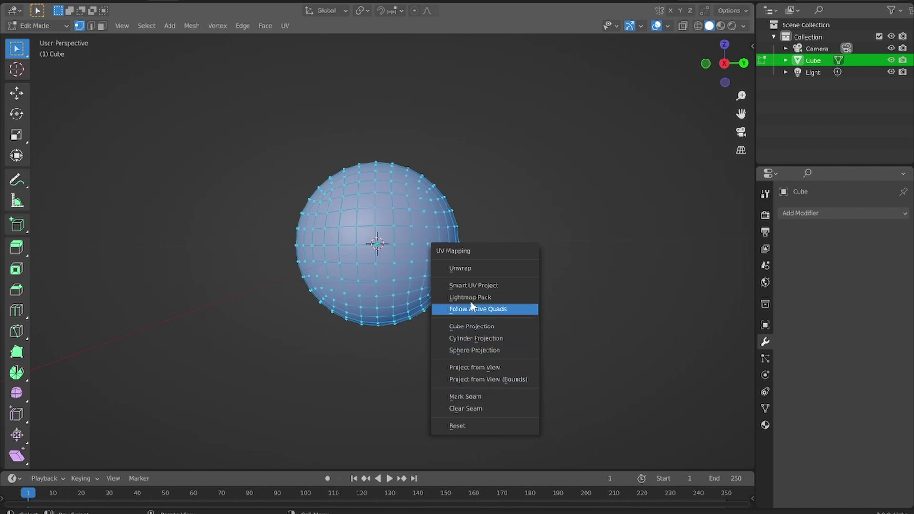
{"action": "left_click", "coordinate": [476, 285]}
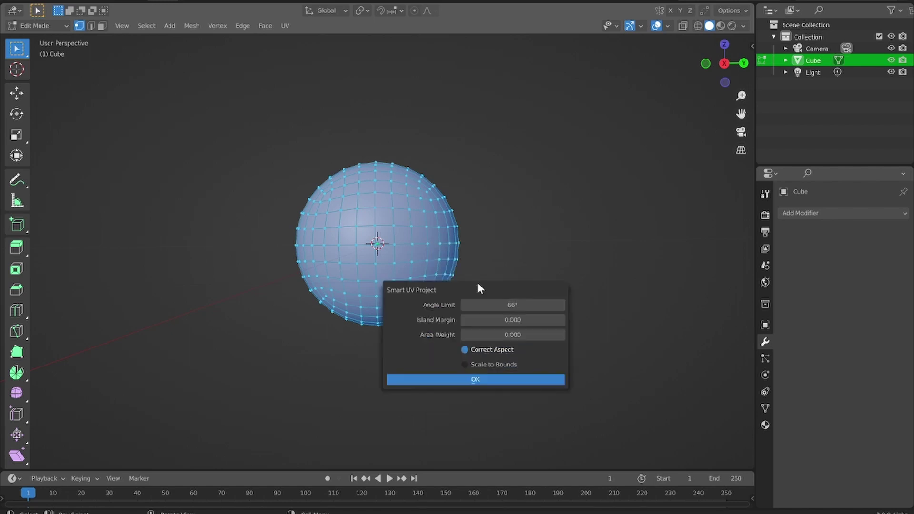
{"action": "left_click", "coordinate": [483, 379]}
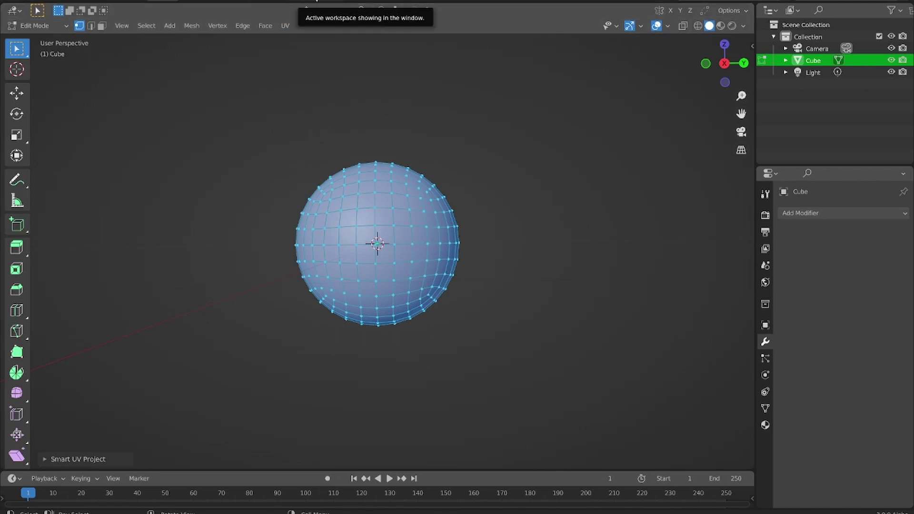
Step: Go to the Texture Paint workspace and add a blank 1024 × 1024 px Base Color paint slot to the sphere
{"action": "left_click", "coordinate": [310, 1]}
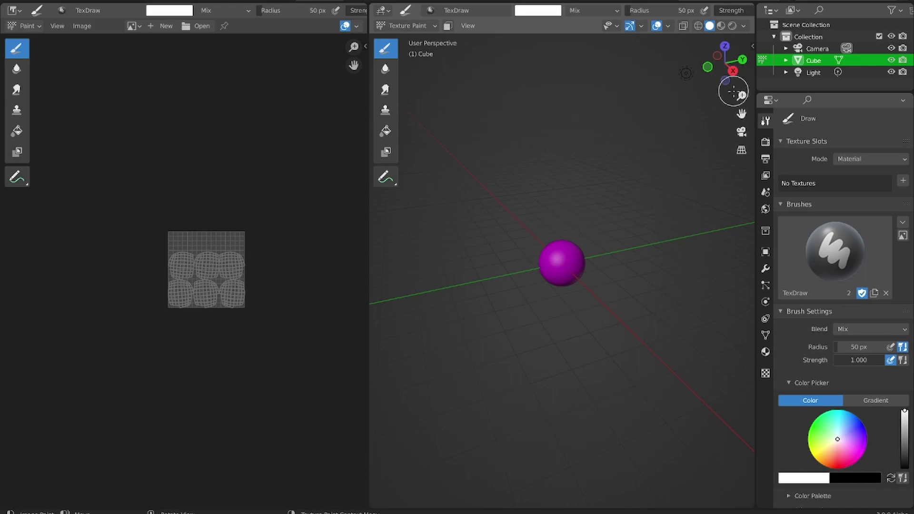
{"action": "left_click_drag", "start_coordinate": [741, 95], "coordinate": [615, 187]}
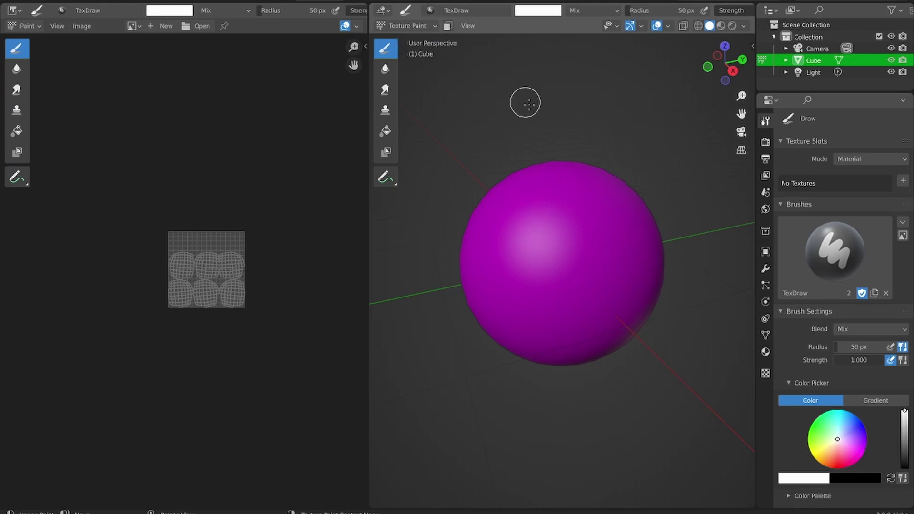
{"action": "left_click", "coordinate": [508, 332]}
{"action": "left_click_drag", "start_coordinate": [725, 62], "coordinate": [573, 268]}
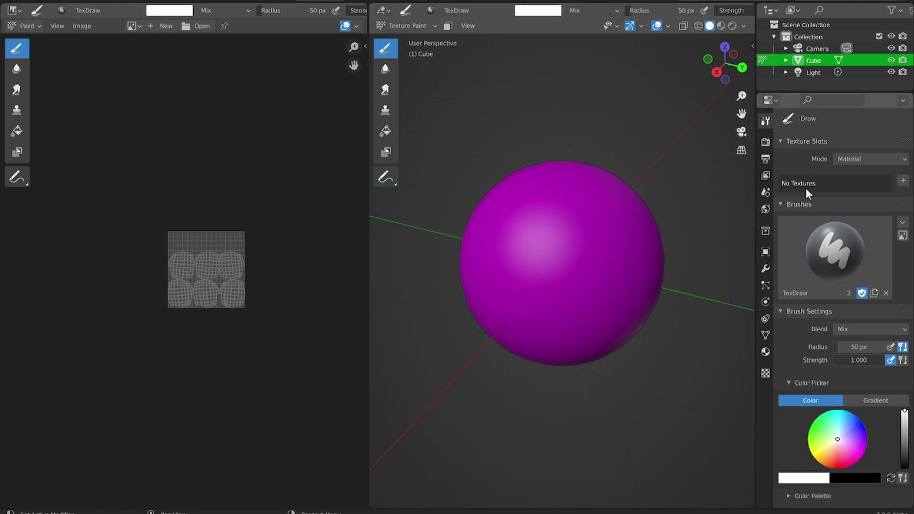
{"action": "left_click", "coordinate": [902, 182]}
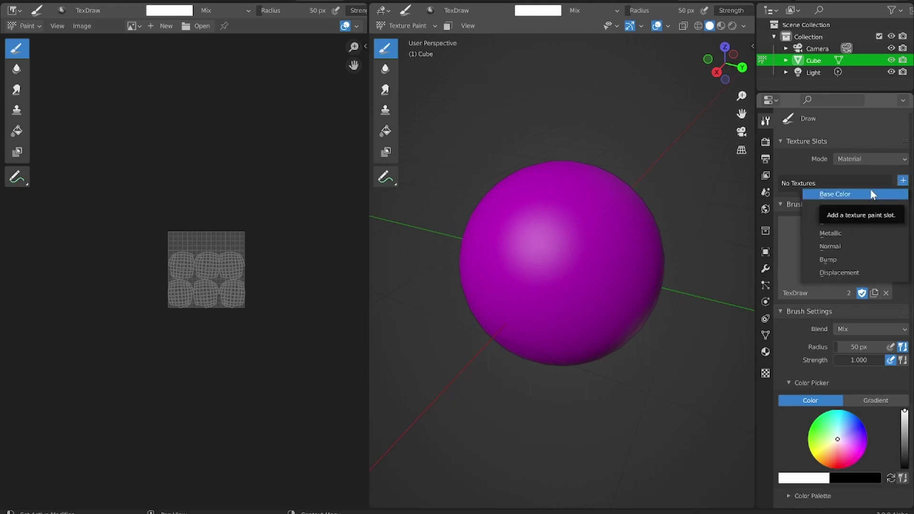
{"action": "left_click", "coordinate": [853, 194]}
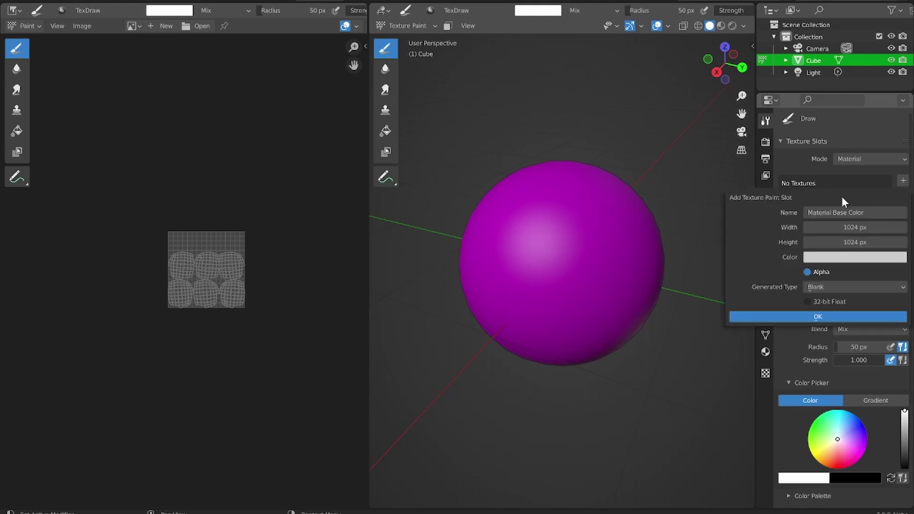
{"action": "left_click", "coordinate": [794, 317]}
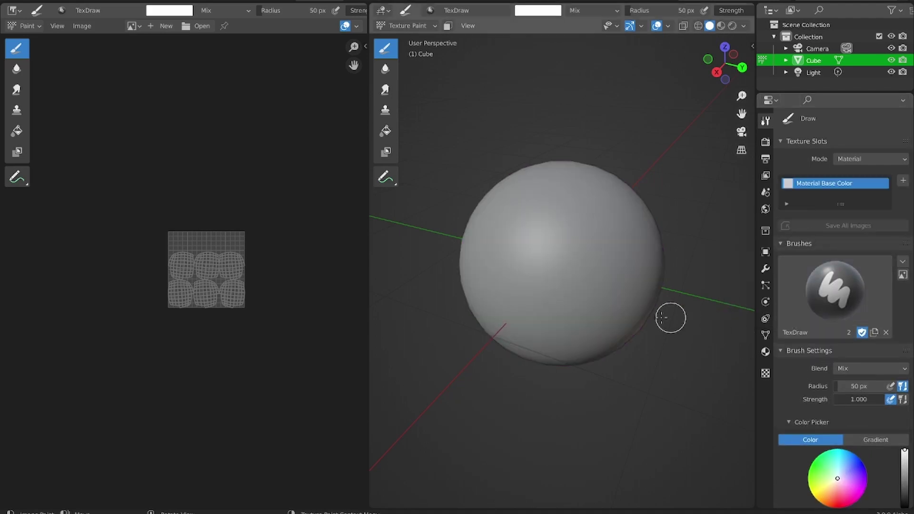
Step: Set the viewport to Material Preview shading, and paint and undo a white test stroke across the sphere
{"action": "mouse_move", "coordinate": [725, 63]}
{"action": "left_mouse_down"}
{"action": "mouse_move", "coordinate": [736, 76]}
{"action": "mouse_move", "coordinate": [743, 66]}
{"action": "mouse_move", "coordinate": [719, 63]}
{"action": "left_mouse_up"}
{"action": "left_click", "coordinate": [721, 26]}
{"action": "middle_click_drag", "start_coordinate": [630, 210], "coordinate": [590, 228]}
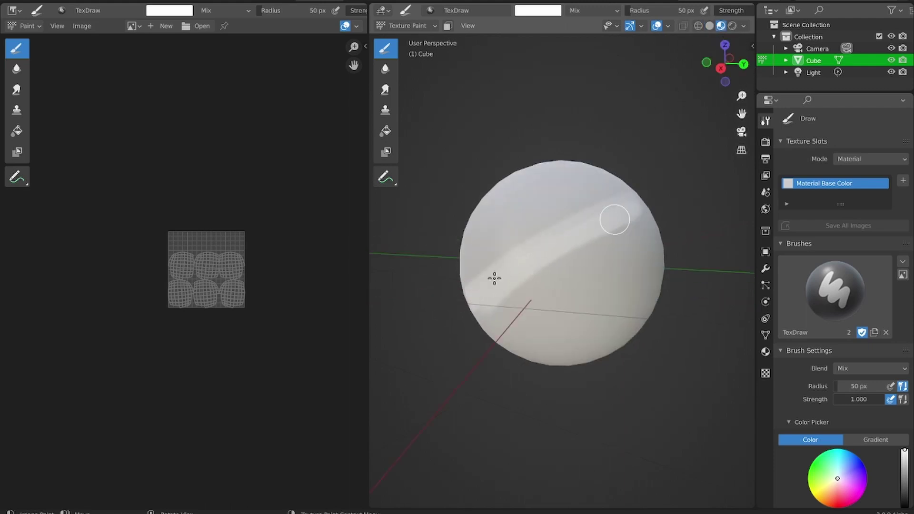
{"action": "mouse_move", "coordinate": [505, 306]}
{"action": "left_mouse_down"}
{"action": "mouse_move", "coordinate": [625, 254]}
{"action": "mouse_move", "coordinate": [602, 215]}
{"action": "mouse_move", "coordinate": [558, 282]}
{"action": "mouse_move", "coordinate": [560, 303]}
{"action": "mouse_move", "coordinate": [594, 281]}
{"action": "left_mouse_up"}
{"action": "key", "text": "ctrl+z"}
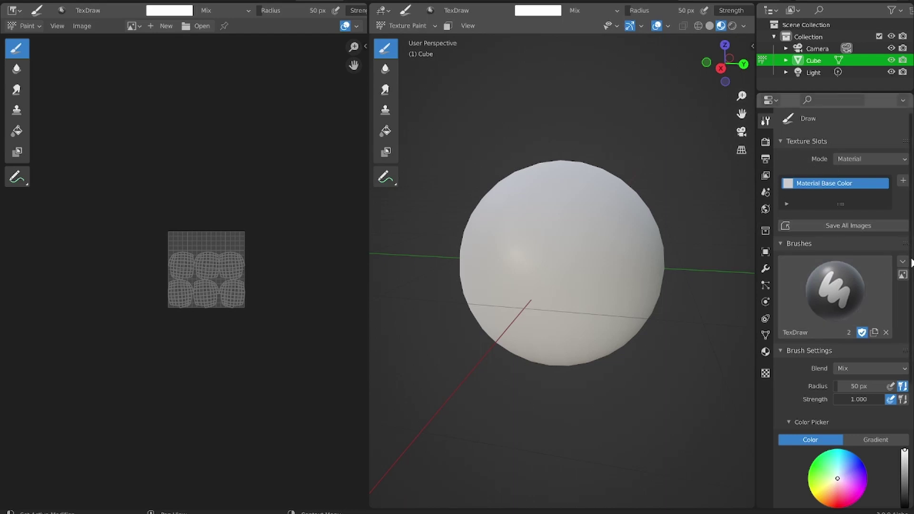
Step: Create a new texture for the TexDraw brush in its brush settings
{"action": "scroll", "coordinate": [910, 267], "scroll_direction": "down", "scroll_amount": 2}
{"action": "scroll", "coordinate": [910, 281], "scroll_direction": "down", "scroll_amount": 6}
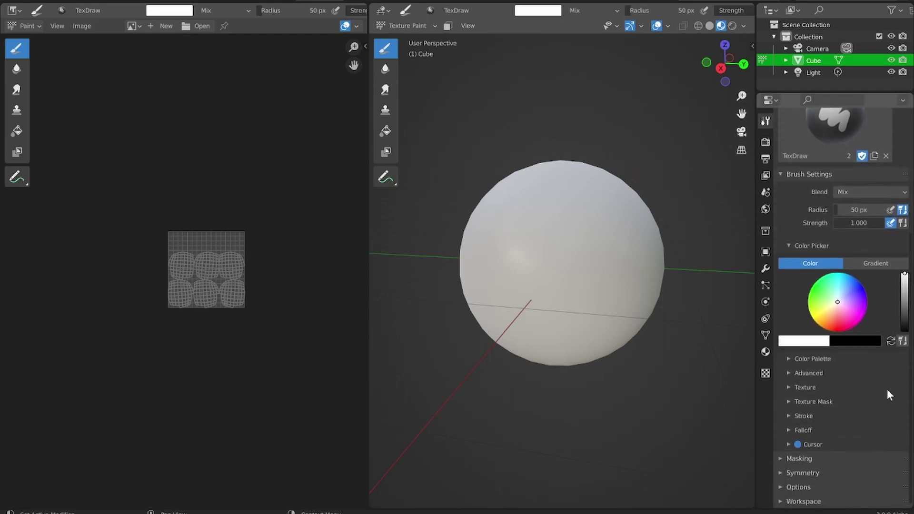
{"action": "left_click", "coordinate": [789, 388]}
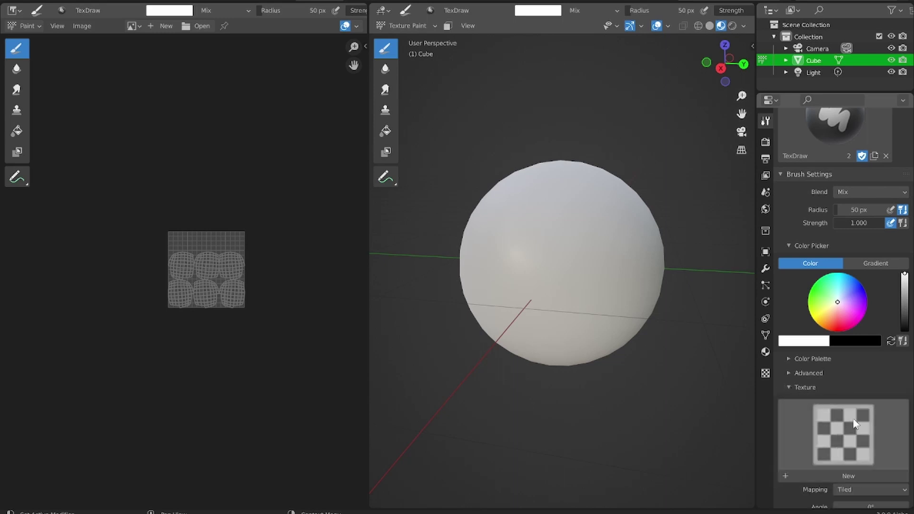
{"action": "left_click", "coordinate": [831, 475]}
{"action": "scroll", "coordinate": [845, 464], "scroll_direction": "down", "scroll_amount": 6}
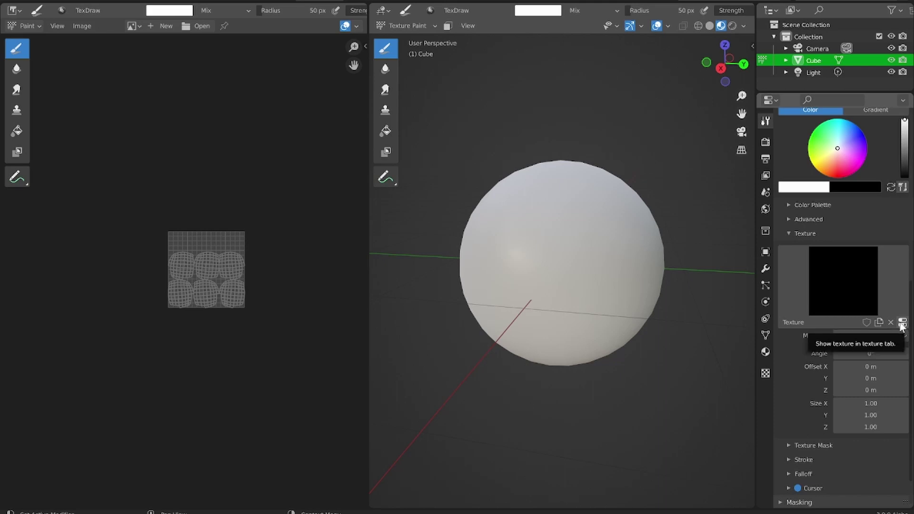
Step: Load blendo.png from the brushes folder as the brush texture's image, and paint and undo a test stroke on the sphere
{"action": "left_click", "coordinate": [766, 374]}
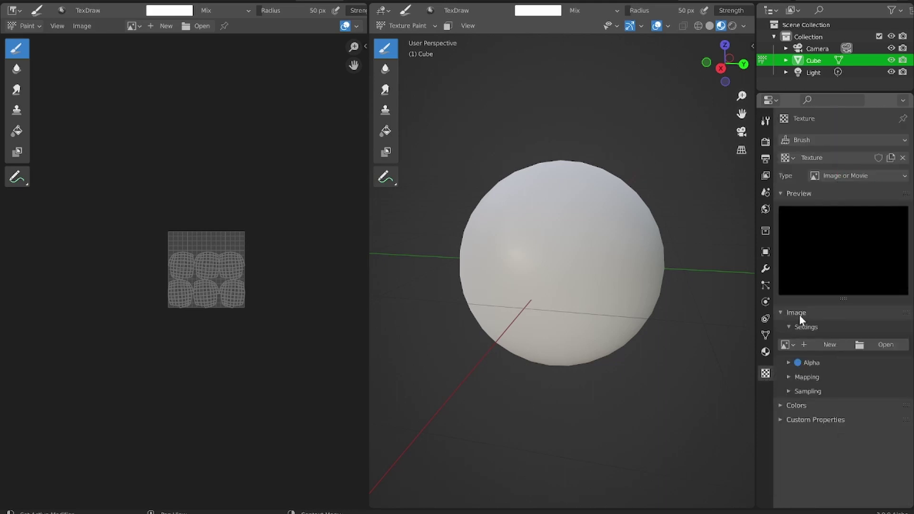
{"action": "left_click", "coordinate": [866, 344]}
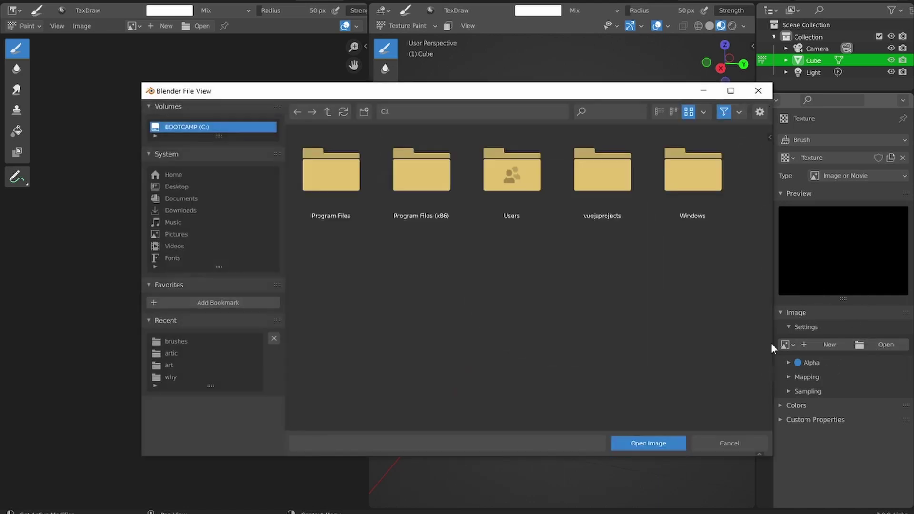
{"action": "left_click", "coordinate": [176, 342]}
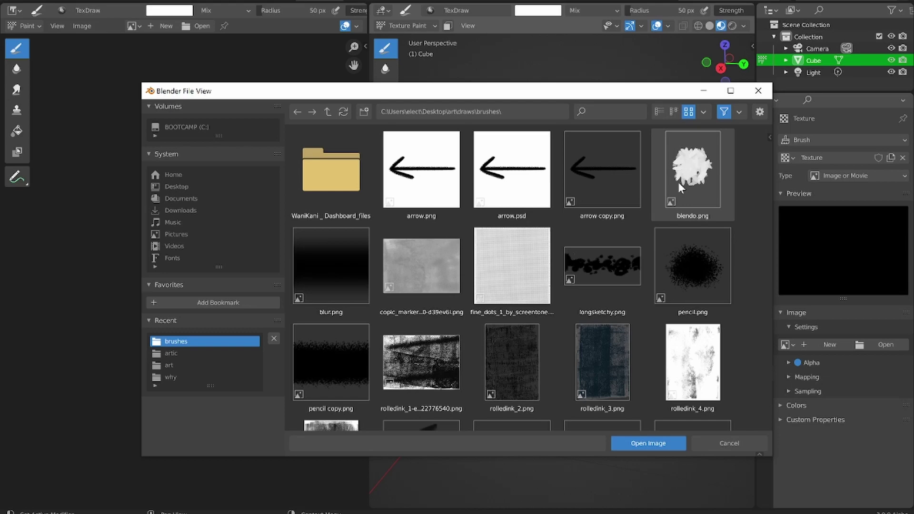
{"action": "double_click", "coordinate": [687, 179]}
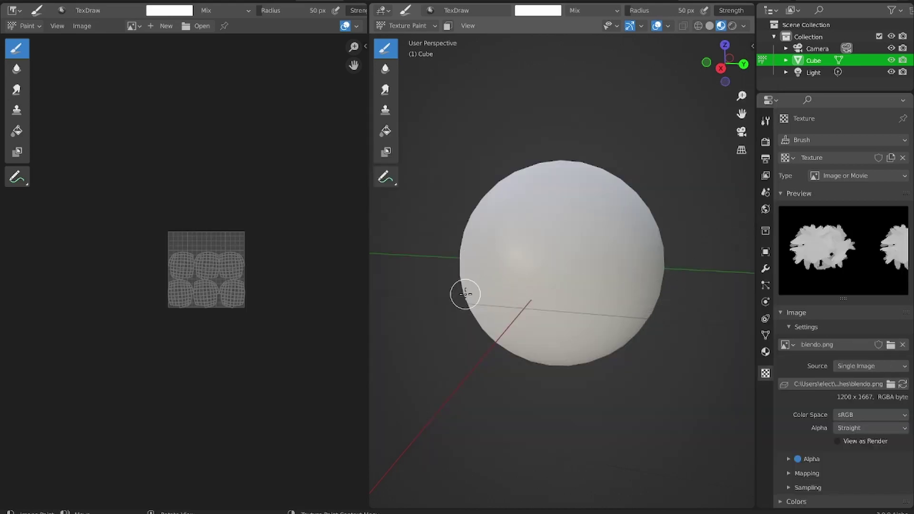
{"action": "mouse_move", "coordinate": [566, 251]}
{"action": "left_mouse_down"}
{"action": "mouse_move", "coordinate": [523, 246]}
{"action": "mouse_move", "coordinate": [512, 268]}
{"action": "mouse_move", "coordinate": [505, 249]}
{"action": "mouse_move", "coordinate": [601, 199]}
{"action": "mouse_move", "coordinate": [585, 198]}
{"action": "mouse_move", "coordinate": [487, 250]}
{"action": "mouse_move", "coordinate": [584, 183]}
{"action": "mouse_move", "coordinate": [507, 209]}
{"action": "left_mouse_up"}
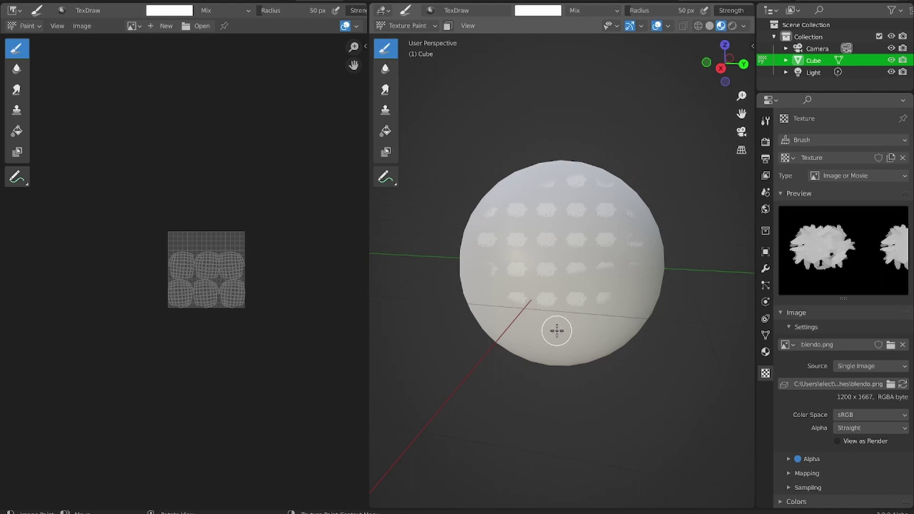
{"action": "key", "text": "ctrl+z"}
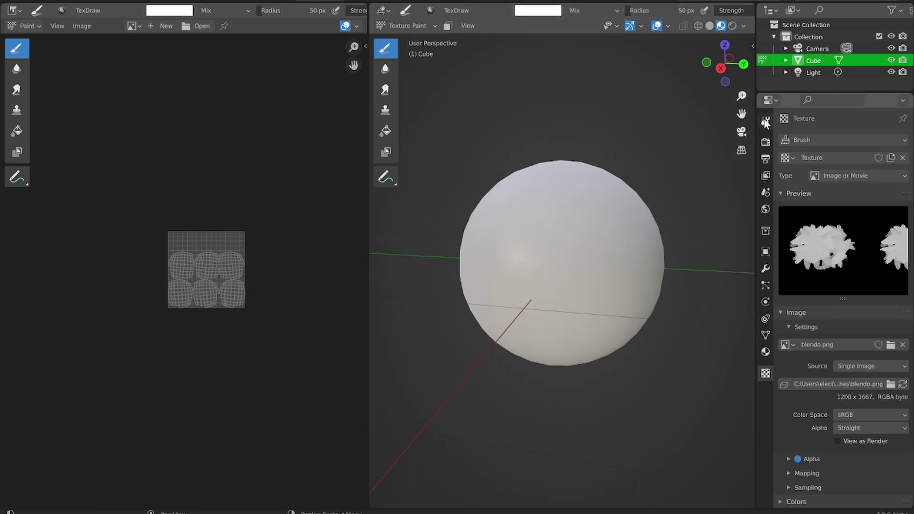
Step: Set the brush texture's mapping to View Plane, and paint and undo a test stroke on the sphere
{"action": "left_click", "coordinate": [766, 121]}
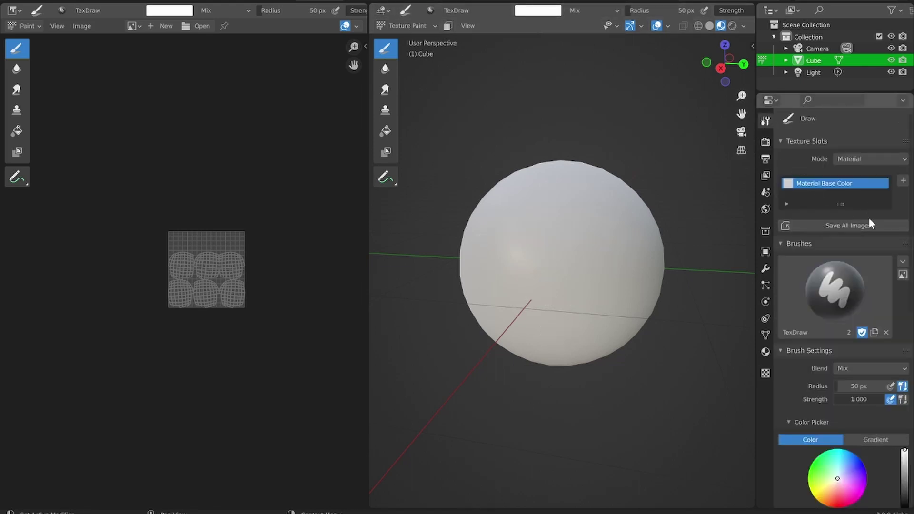
{"action": "scroll", "coordinate": [911, 259], "scroll_direction": "down", "scroll_amount": 15}
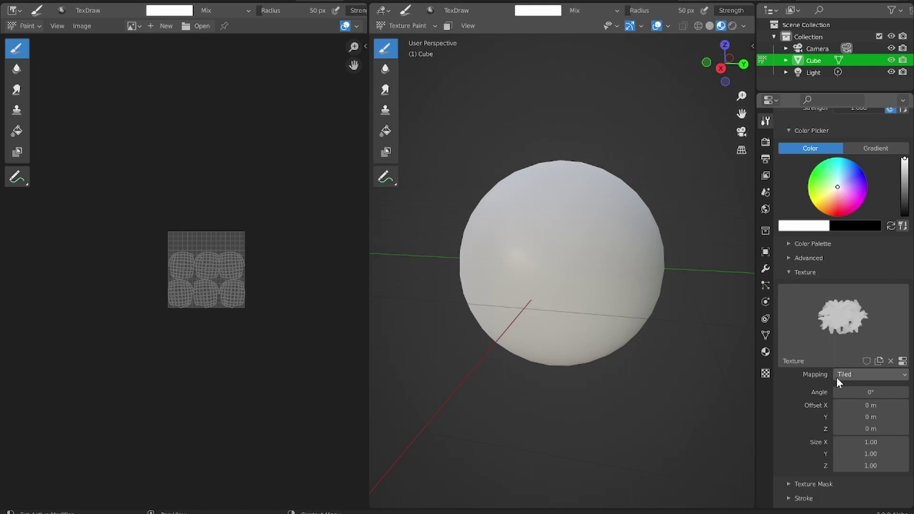
{"action": "left_click", "coordinate": [849, 376]}
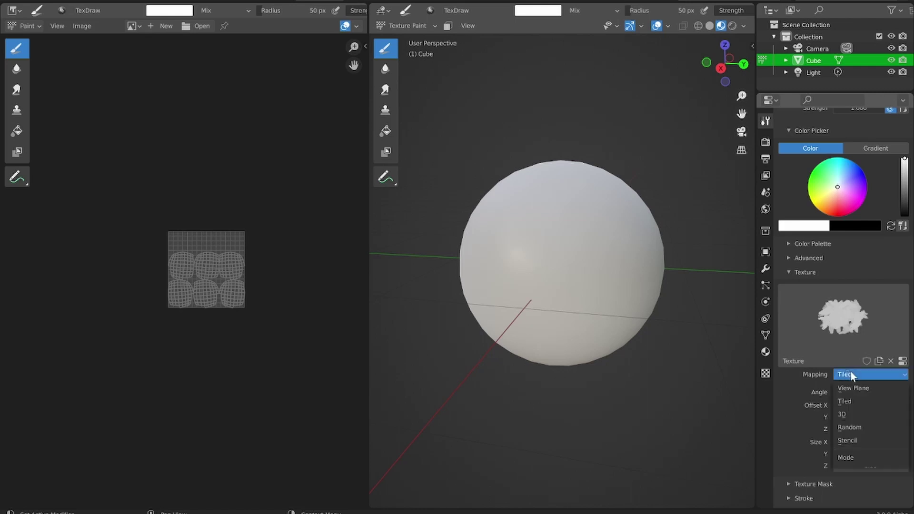
{"action": "left_click", "coordinate": [852, 388]}
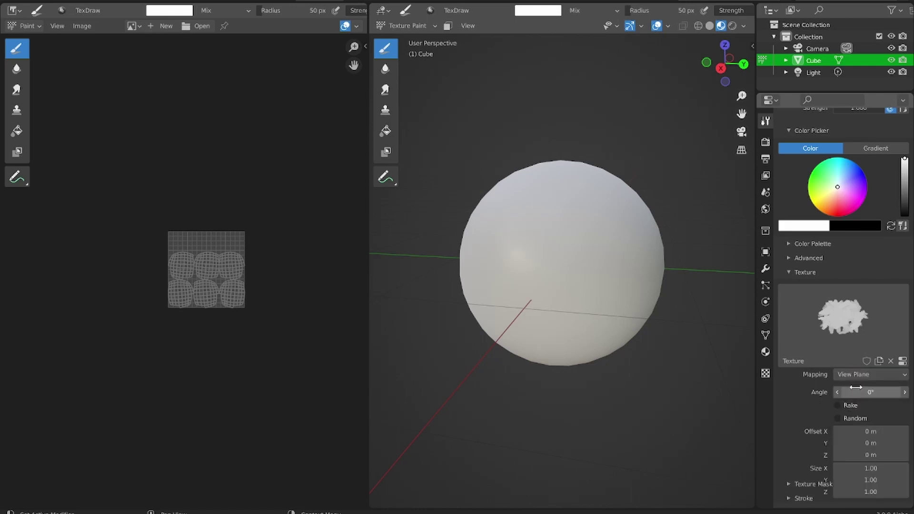
{"action": "mouse_move", "coordinate": [638, 339]}
{"action": "left_mouse_down"}
{"action": "mouse_move", "coordinate": [561, 310]}
{"action": "mouse_move", "coordinate": [557, 225]}
{"action": "mouse_move", "coordinate": [498, 241]}
{"action": "mouse_move", "coordinate": [628, 287]}
{"action": "mouse_move", "coordinate": [542, 309]}
{"action": "mouse_move", "coordinate": [576, 205]}
{"action": "mouse_move", "coordinate": [491, 312]}
{"action": "mouse_move", "coordinate": [594, 283]}
{"action": "mouse_move", "coordinate": [527, 247]}
{"action": "mouse_move", "coordinate": [562, 255]}
{"action": "mouse_move", "coordinate": [531, 203]}
{"action": "mouse_move", "coordinate": [633, 245]}
{"action": "mouse_move", "coordinate": [606, 188]}
{"action": "mouse_move", "coordinate": [575, 205]}
{"action": "mouse_move", "coordinate": [589, 239]}
{"action": "mouse_move", "coordinate": [509, 281]}
{"action": "left_mouse_up"}
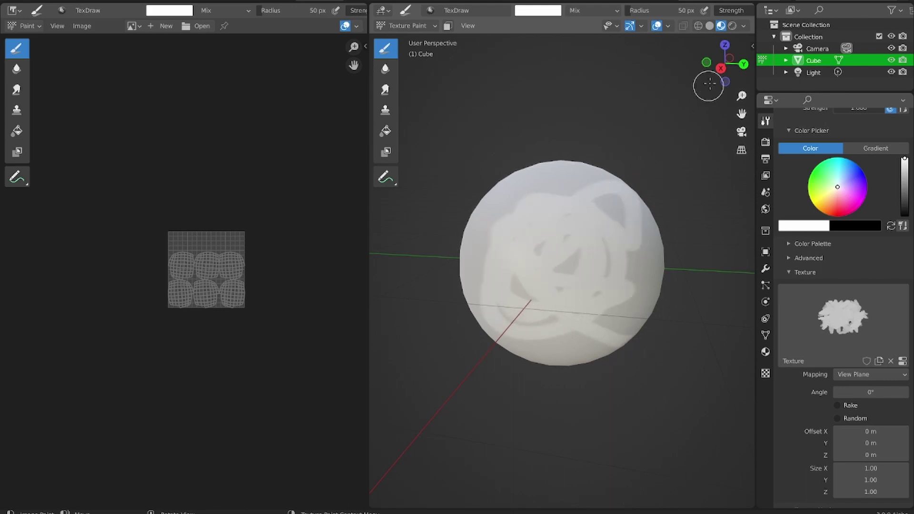
{"action": "left_click_drag", "start_coordinate": [737, 59], "coordinate": [742, 95]}
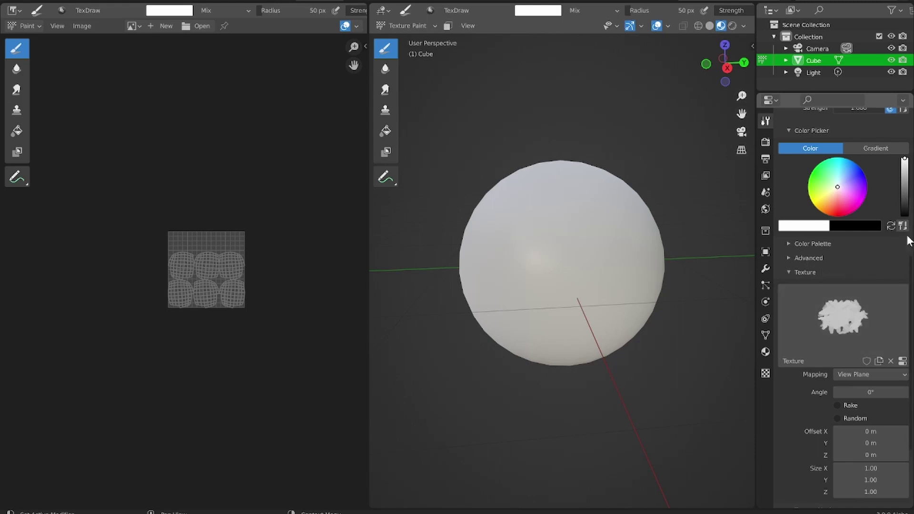
Step: Set the brush's stroke spacing to 36%
{"action": "scroll", "coordinate": [911, 279], "scroll_direction": "down", "scroll_amount": 5}
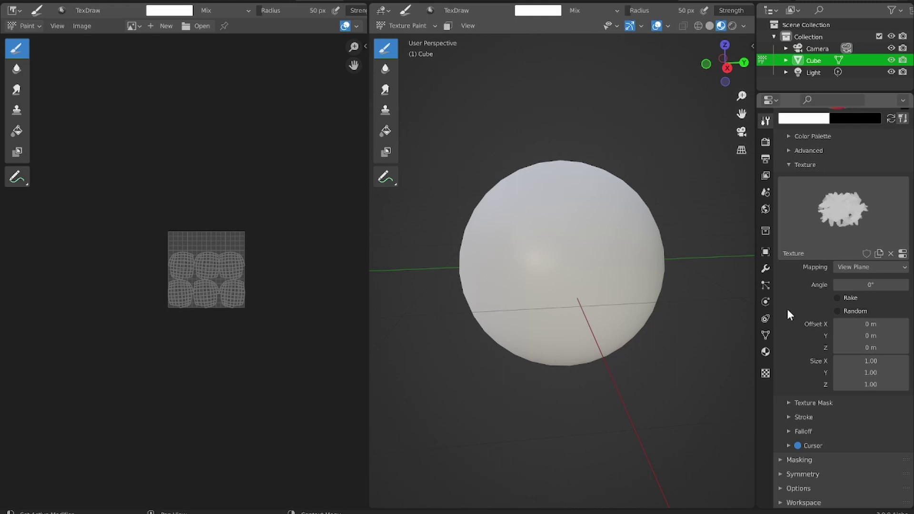
{"action": "left_click", "coordinate": [790, 416]}
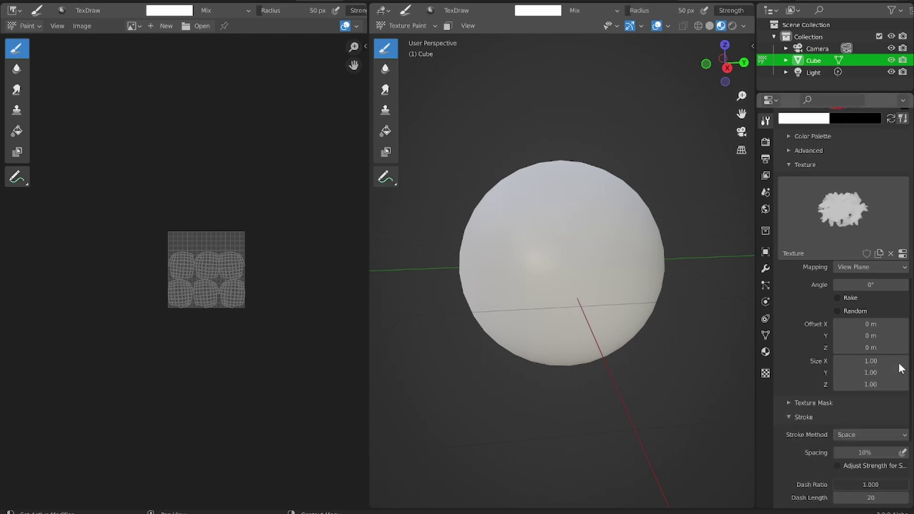
{"action": "scroll", "coordinate": [912, 317], "scroll_direction": "down", "scroll_amount": 5}
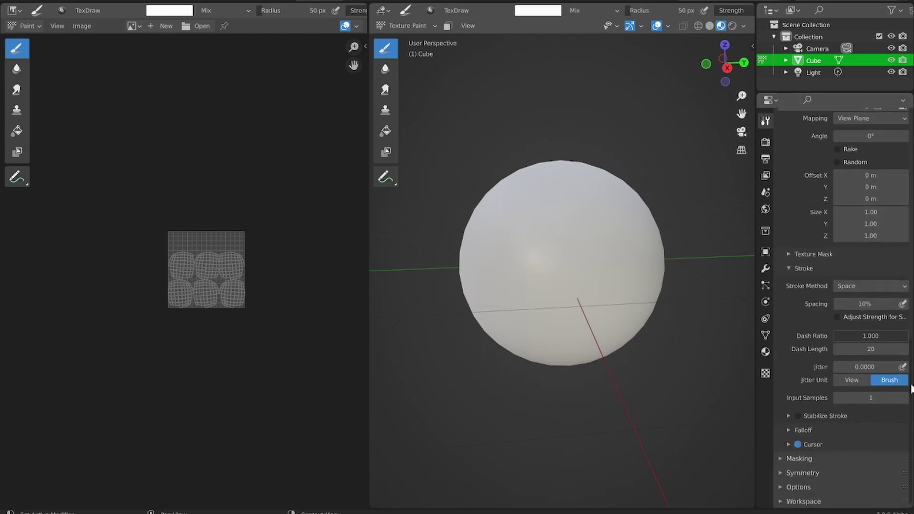
{"action": "left_click", "coordinate": [867, 306]}
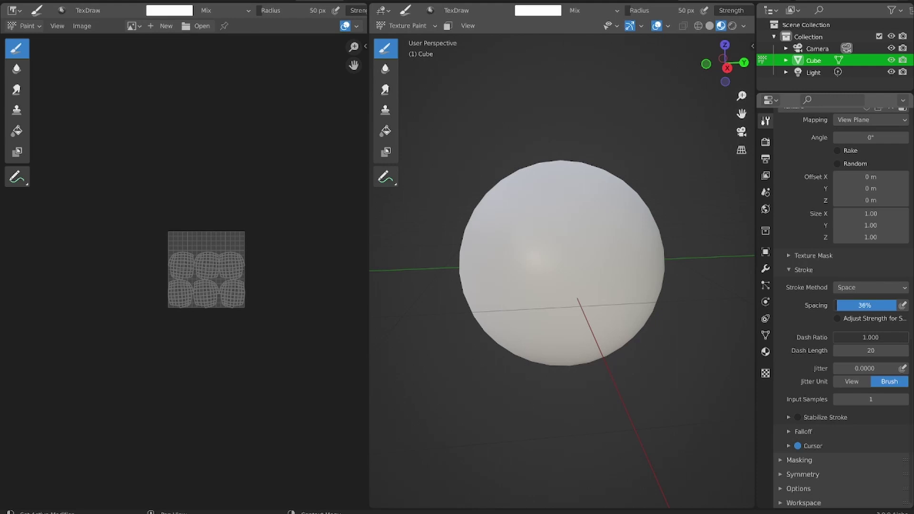
Step: Paint a looping test stroke on the sphere, inspect it close up and undo it
{"action": "mouse_move", "coordinate": [597, 292]}
{"action": "left_mouse_down"}
{"action": "mouse_move", "coordinate": [564, 219]}
{"action": "mouse_move", "coordinate": [603, 326]}
{"action": "mouse_move", "coordinate": [561, 262]}
{"action": "mouse_move", "coordinate": [520, 277]}
{"action": "left_mouse_up"}
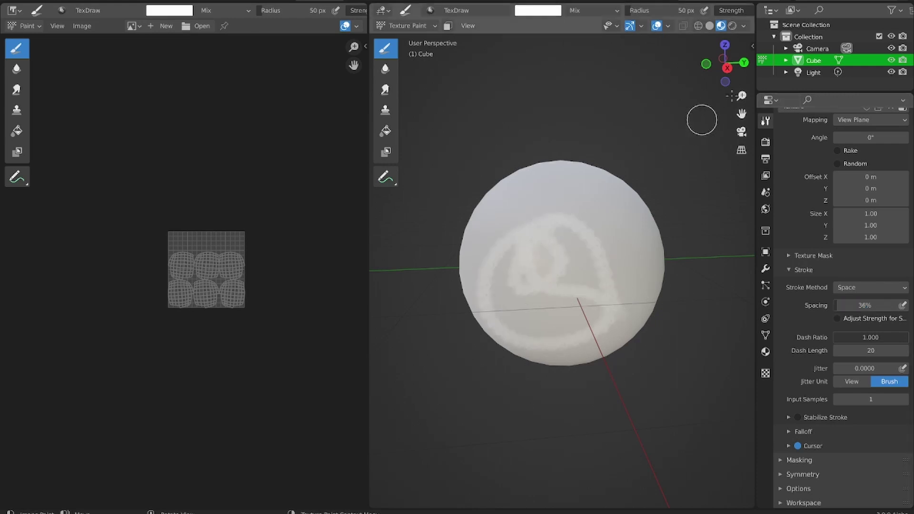
{"action": "mouse_move", "coordinate": [741, 95]}
{"action": "left_mouse_down"}
{"action": "mouse_move", "coordinate": [750, 31]}
{"action": "mouse_move", "coordinate": [748, 46]}
{"action": "left_mouse_up"}
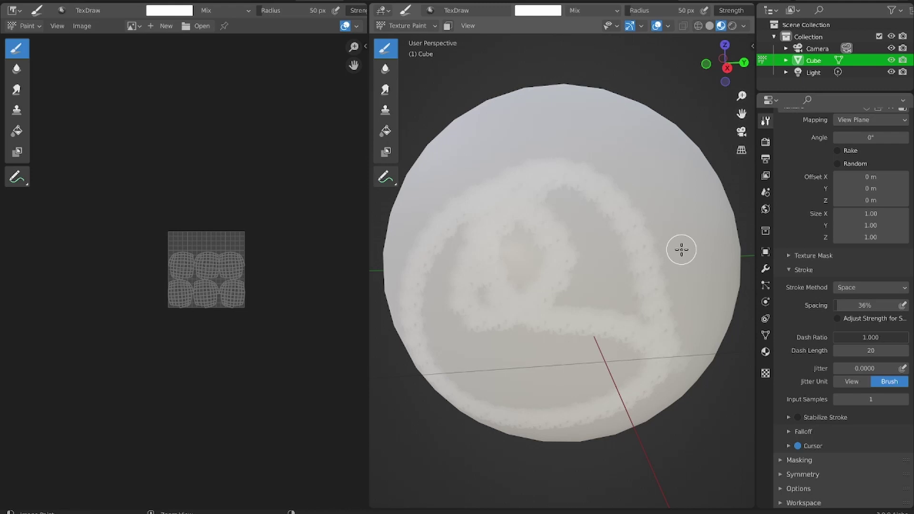
{"action": "key", "text": "ctrl+z"}
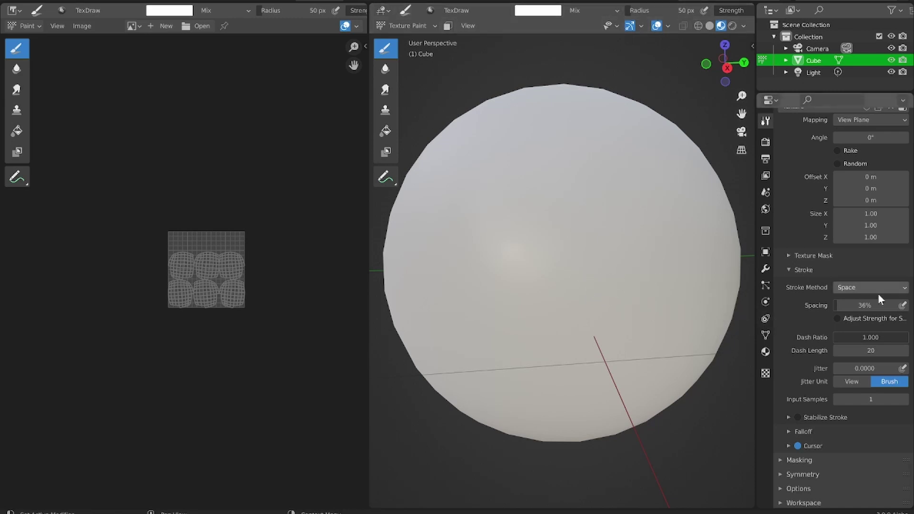
Step: Turn on the random angle for the brush texture and paint a white spiral stroke across the sphere
{"action": "scroll", "coordinate": [800, 248], "scroll_direction": "up", "scroll_amount": 5}
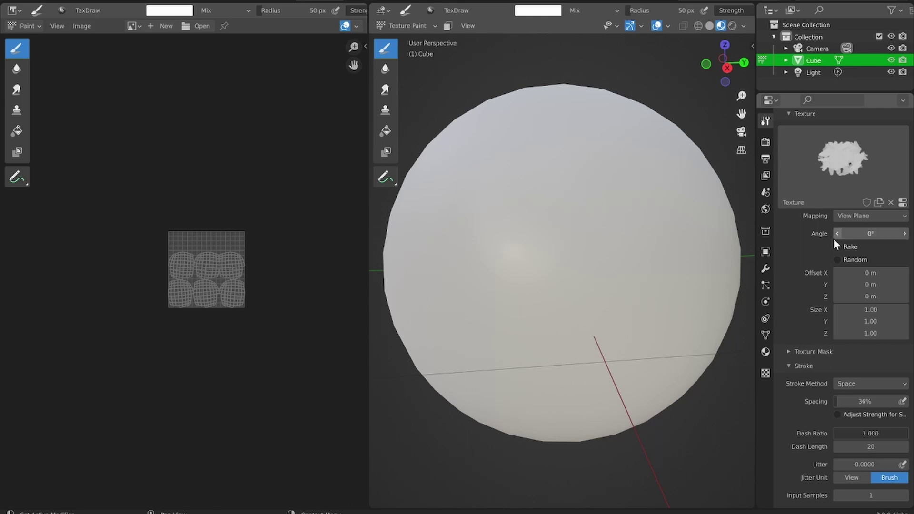
{"action": "left_click", "coordinate": [839, 260]}
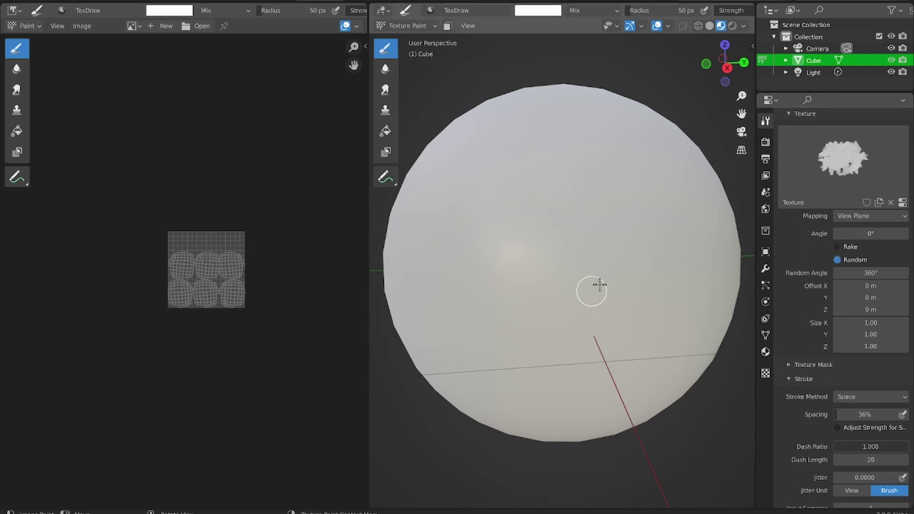
{"action": "mouse_move", "coordinate": [653, 326]}
{"action": "left_mouse_down"}
{"action": "mouse_move", "coordinate": [644, 222]}
{"action": "mouse_move", "coordinate": [515, 199]}
{"action": "mouse_move", "coordinate": [528, 300]}
{"action": "mouse_move", "coordinate": [582, 332]}
{"action": "mouse_move", "coordinate": [511, 355]}
{"action": "mouse_move", "coordinate": [452, 240]}
{"action": "mouse_move", "coordinate": [507, 159]}
{"action": "mouse_move", "coordinate": [592, 171]}
{"action": "mouse_move", "coordinate": [596, 282]}
{"action": "mouse_move", "coordinate": [568, 222]}
{"action": "mouse_move", "coordinate": [629, 216]}
{"action": "mouse_move", "coordinate": [529, 184]}
{"action": "mouse_move", "coordinate": [627, 198]}
{"action": "mouse_move", "coordinate": [665, 247]}
{"action": "left_mouse_up"}
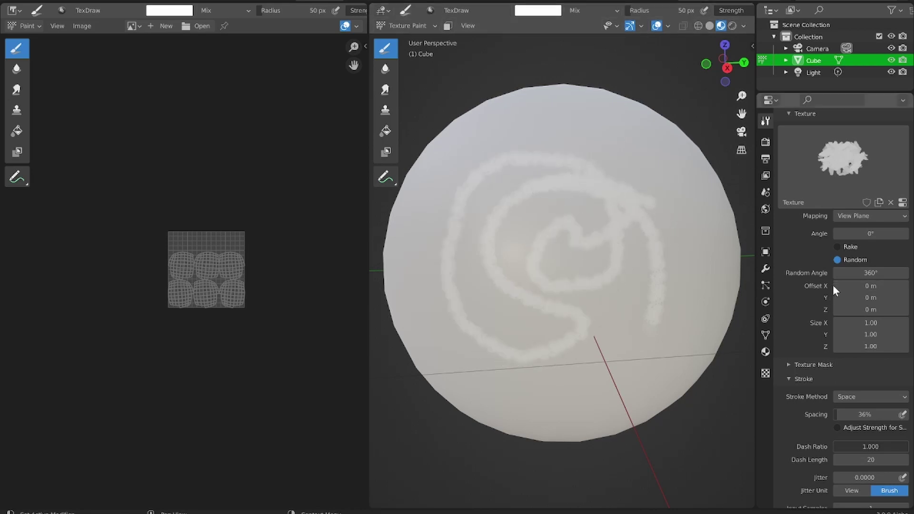
Step: Examine the texture of the painted spiral stroke on the sphere close up and from several angles
{"action": "scroll", "coordinate": [562, 262], "scroll_direction": "down", "scroll_amount": 2}
{"action": "scroll", "coordinate": [563, 262], "scroll_direction": "up", "scroll_amount": 6}
{"action": "scroll", "coordinate": [748, 55], "scroll_direction": "down", "scroll_amount": 5}
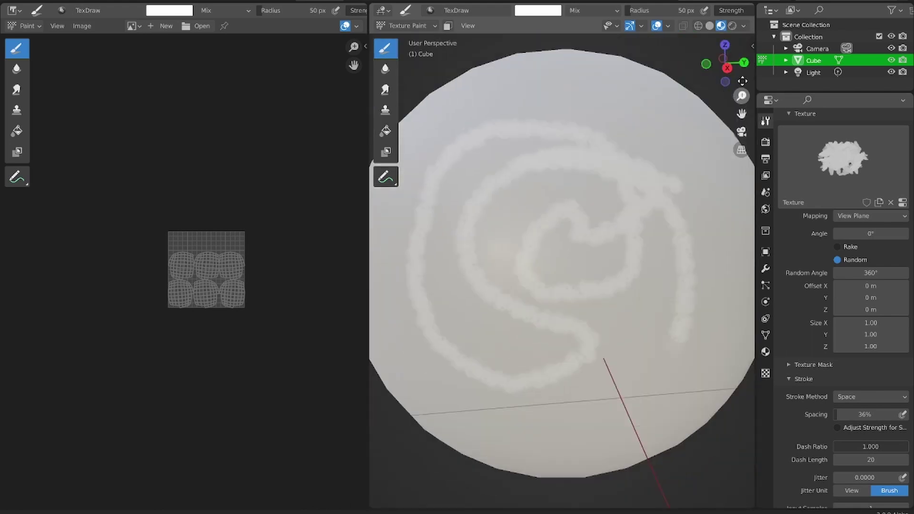
{"action": "left_click_drag", "start_coordinate": [729, 56], "coordinate": [755, 159]}
{"action": "left_click_drag", "start_coordinate": [741, 95], "coordinate": [742, 111]}
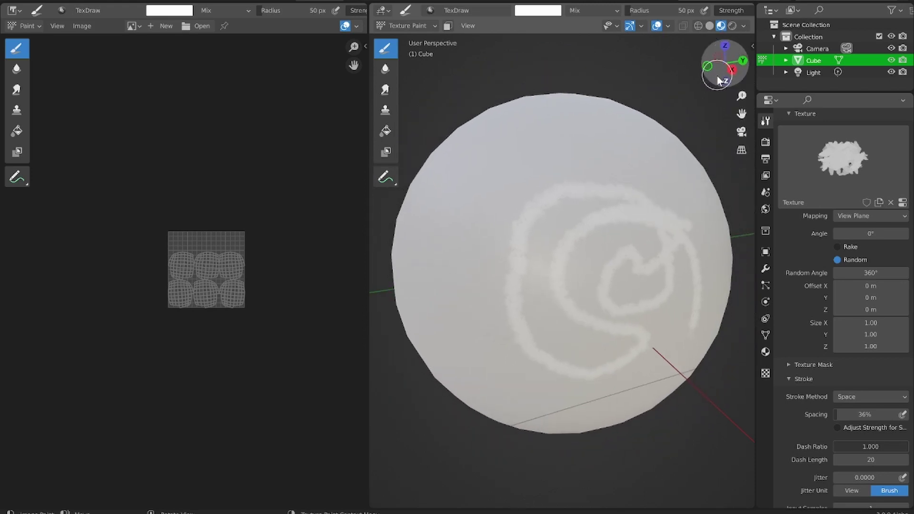
{"action": "mouse_move", "coordinate": [719, 69]}
{"action": "left_mouse_down"}
{"action": "mouse_move", "coordinate": [693, 71]}
{"action": "mouse_move", "coordinate": [734, 68]}
{"action": "mouse_move", "coordinate": [707, 65]}
{"action": "left_mouse_up"}
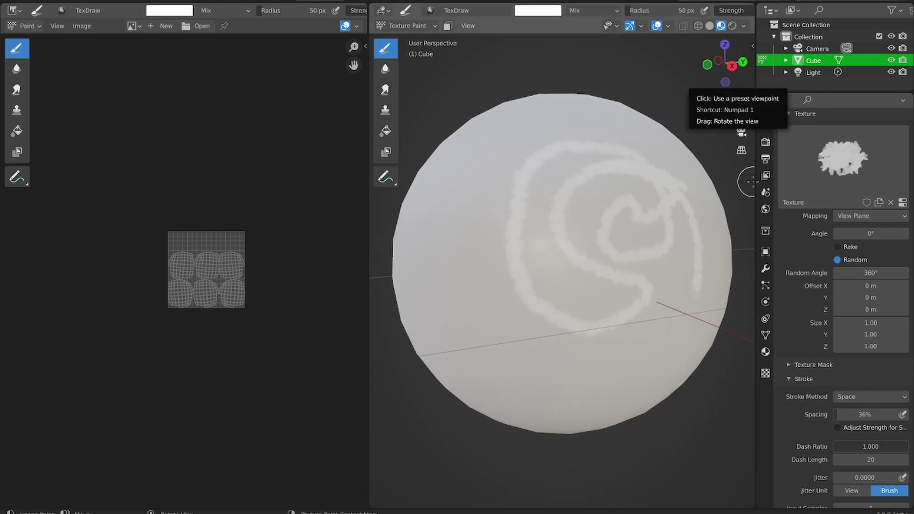
{"action": "mouse_move", "coordinate": [717, 76]}
{"action": "left_mouse_down"}
{"action": "mouse_move", "coordinate": [698, 73]}
{"action": "mouse_move", "coordinate": [709, 84]}
{"action": "left_mouse_up"}
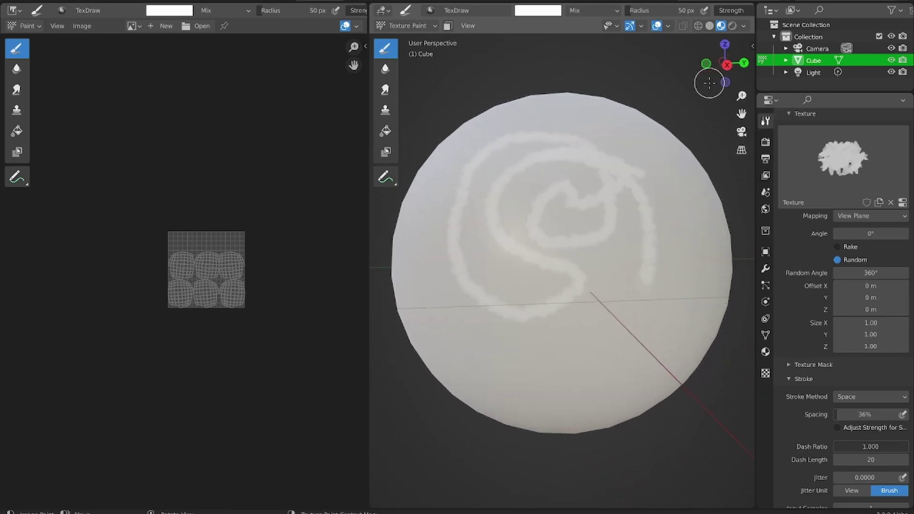